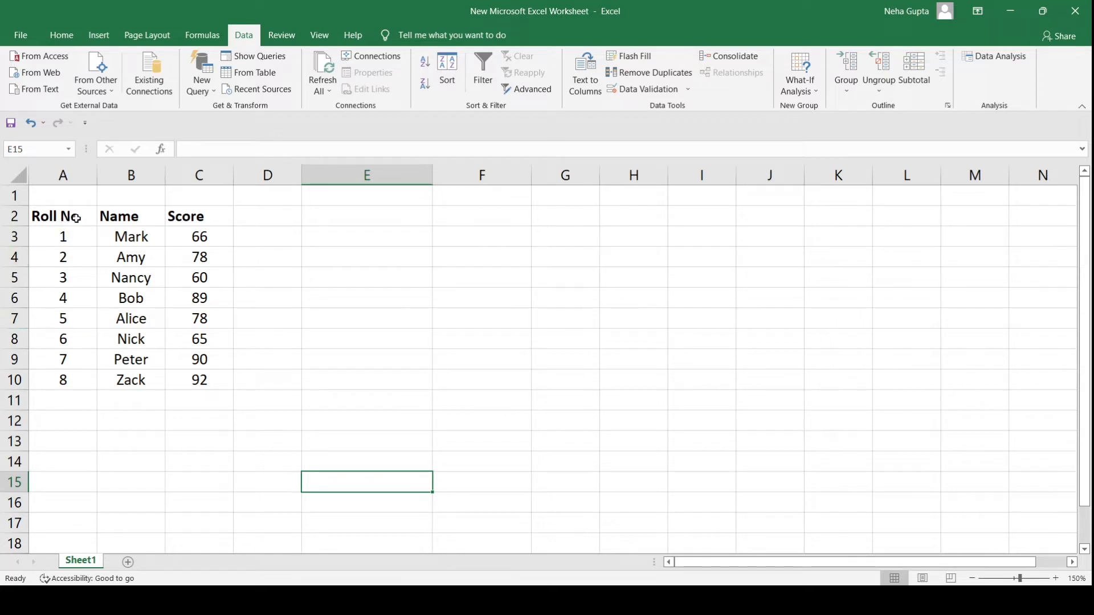
Examine the Roll No, Name and Score columns of the student table, including the scores in C3:C10.
left_click(68, 221)
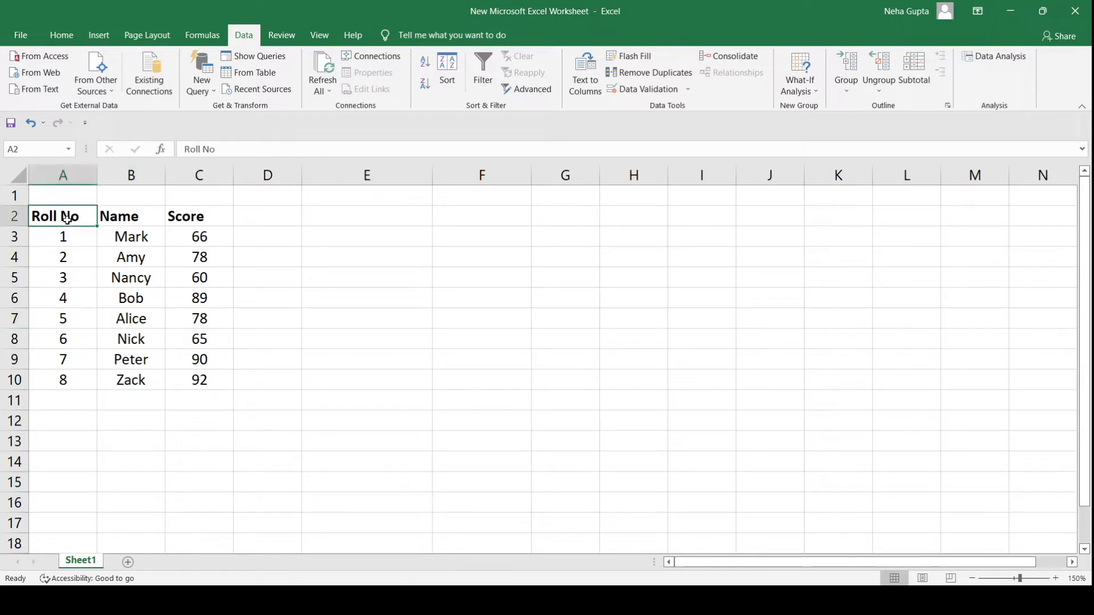
left_click(141, 215)
left_click(209, 217)
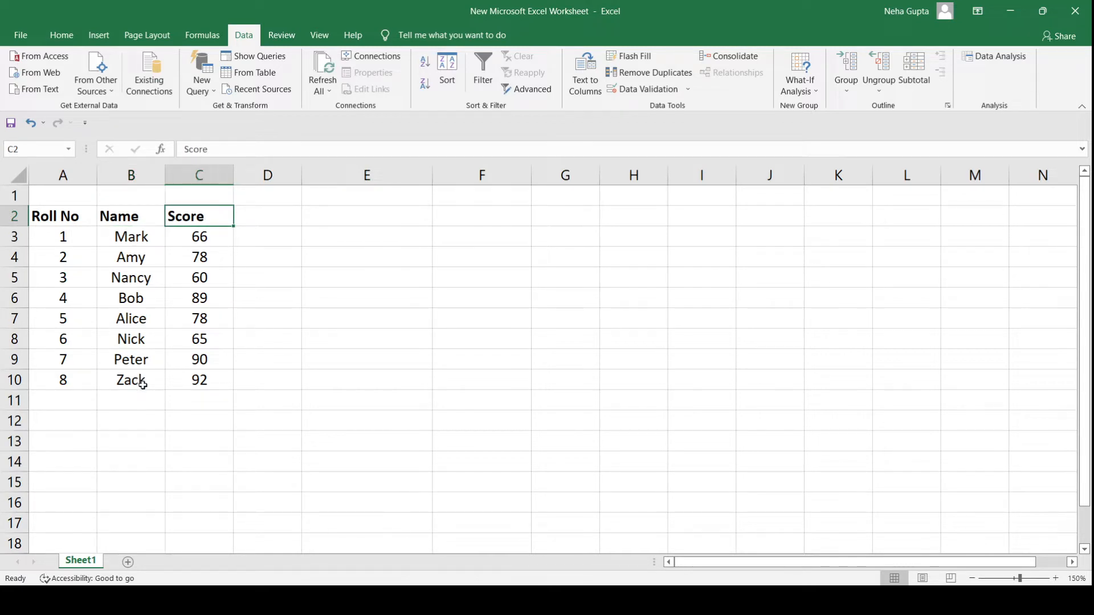
left_click(211, 234)
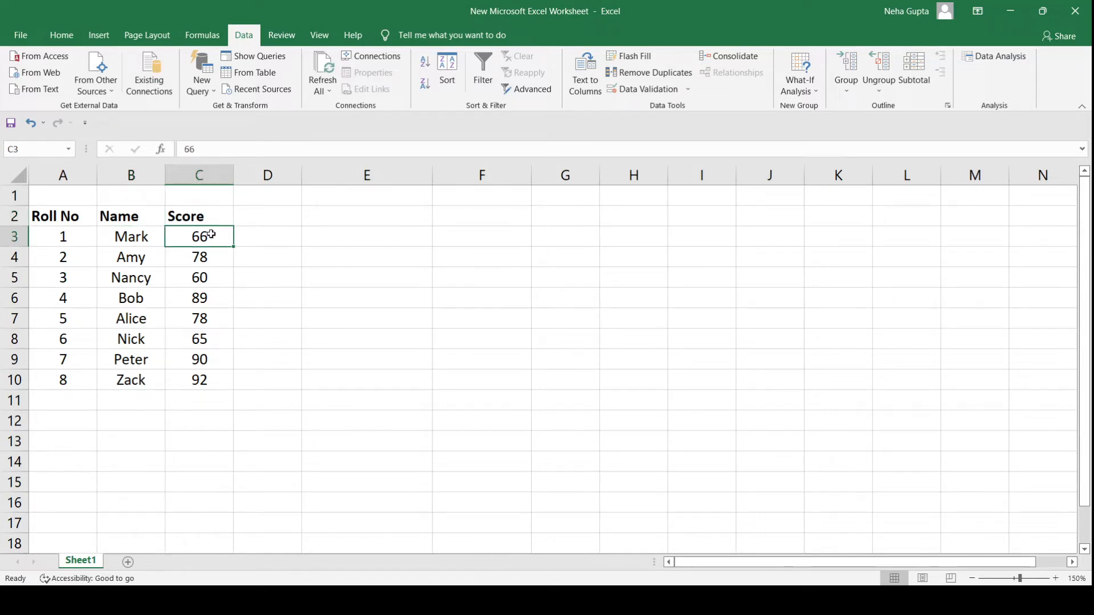
key("shift+Down")
key("shift+Down")
key("shift+Down")
key("shift+Down")
key("shift+Down")
key("shift+Down")
key("shift+Down")
key("shift+Down")
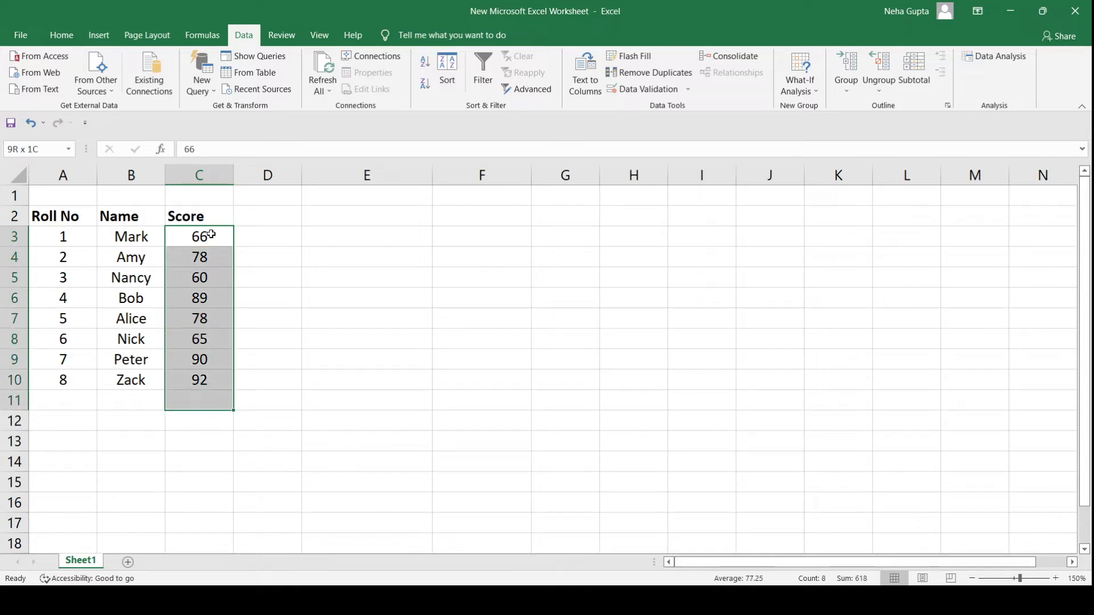
key("shift+Up")
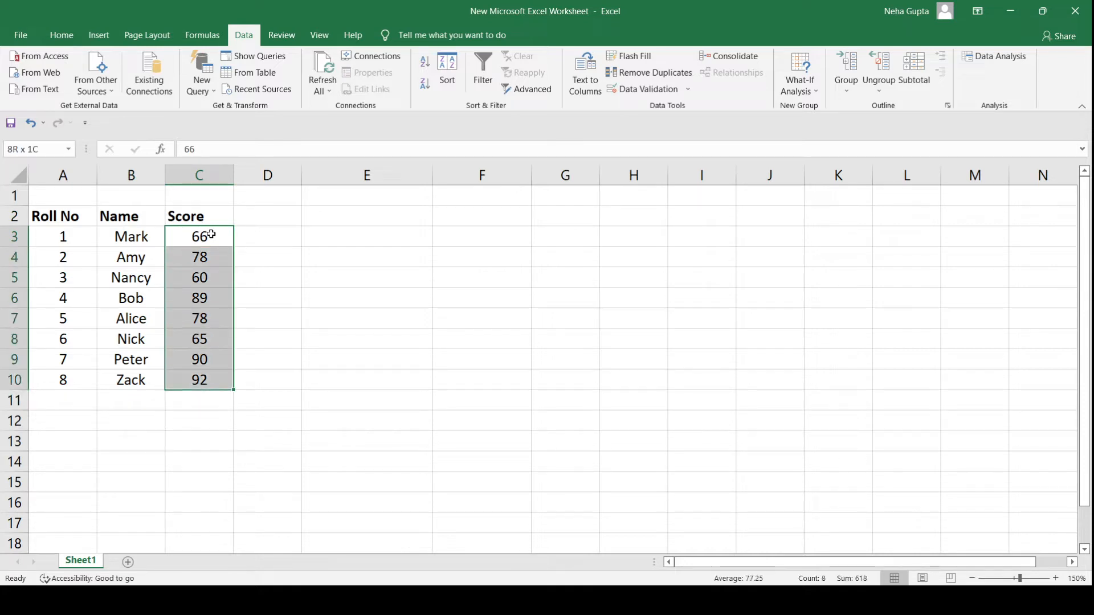
left_click(239, 240)
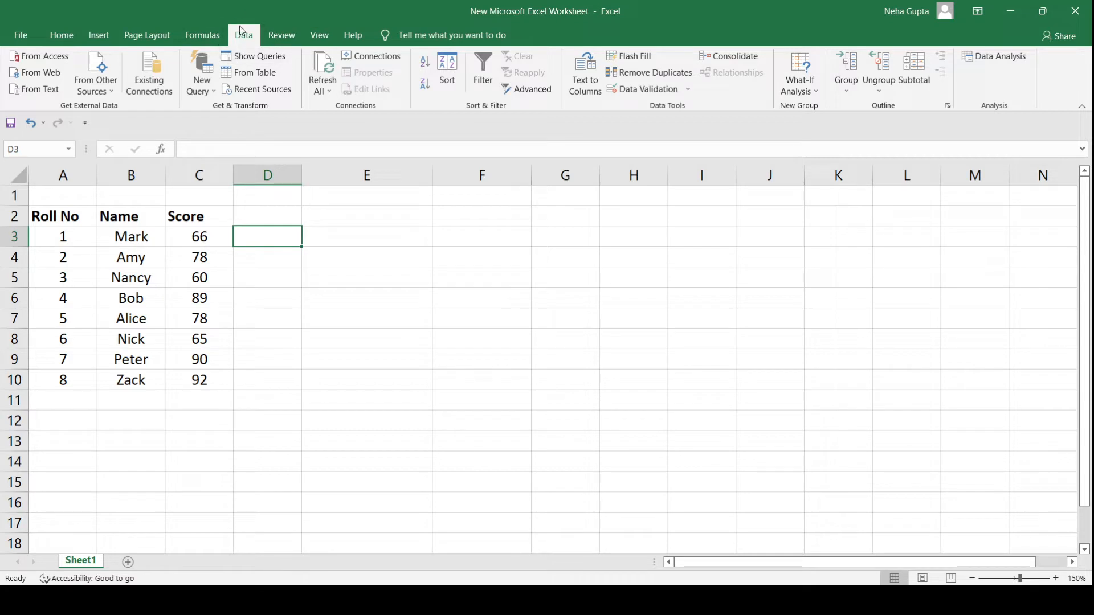
Start the Rank and Percentile tool from the Data Analysis tools.
left_click(995, 63)
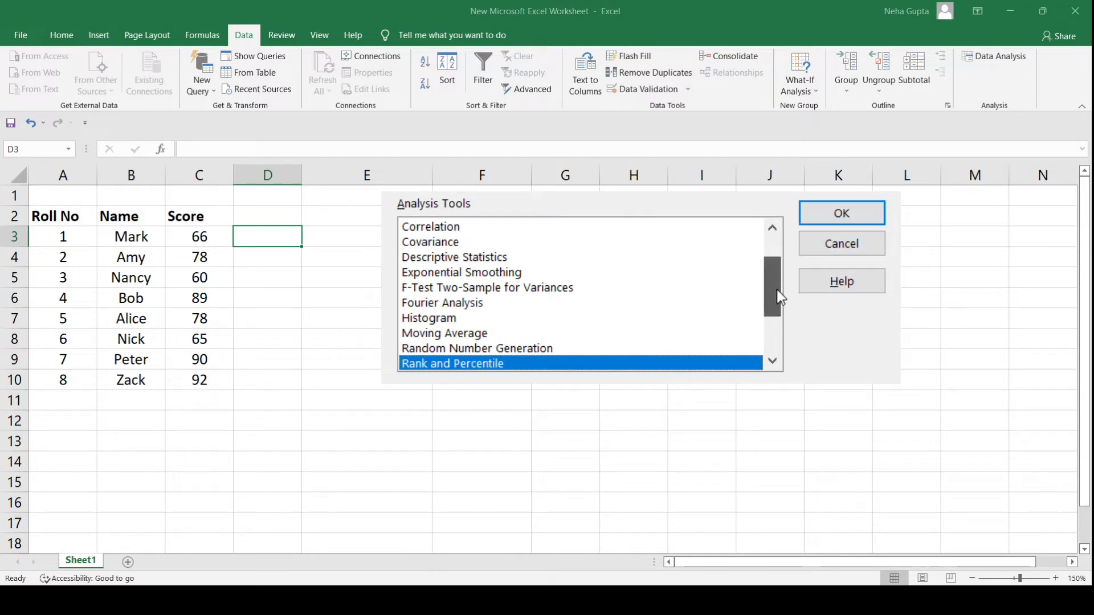
left_click_drag(777, 289, 777, 311)
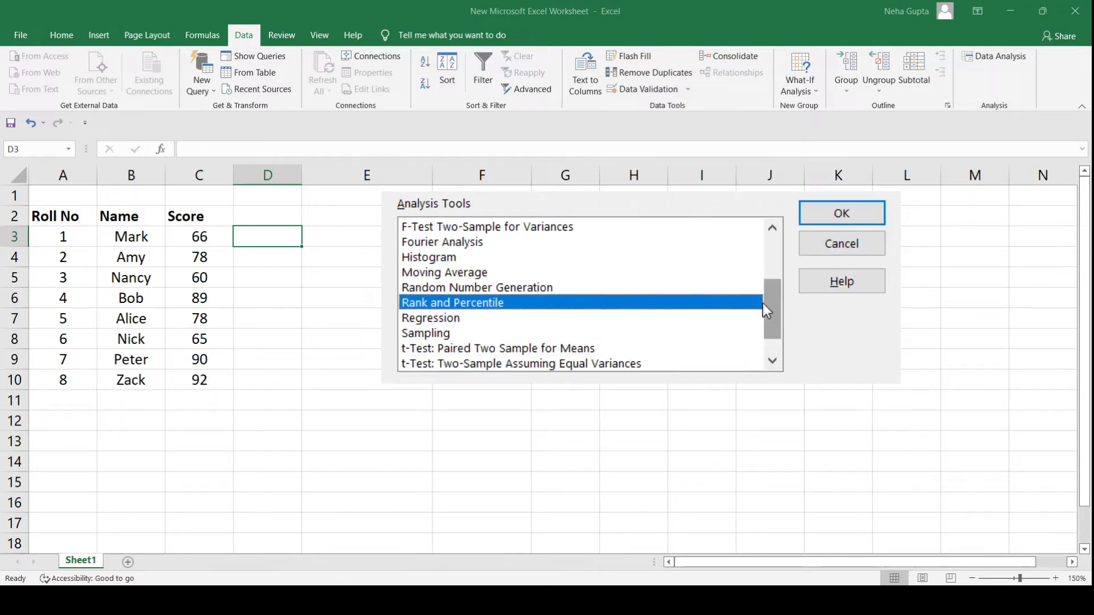
double_click(759, 302)
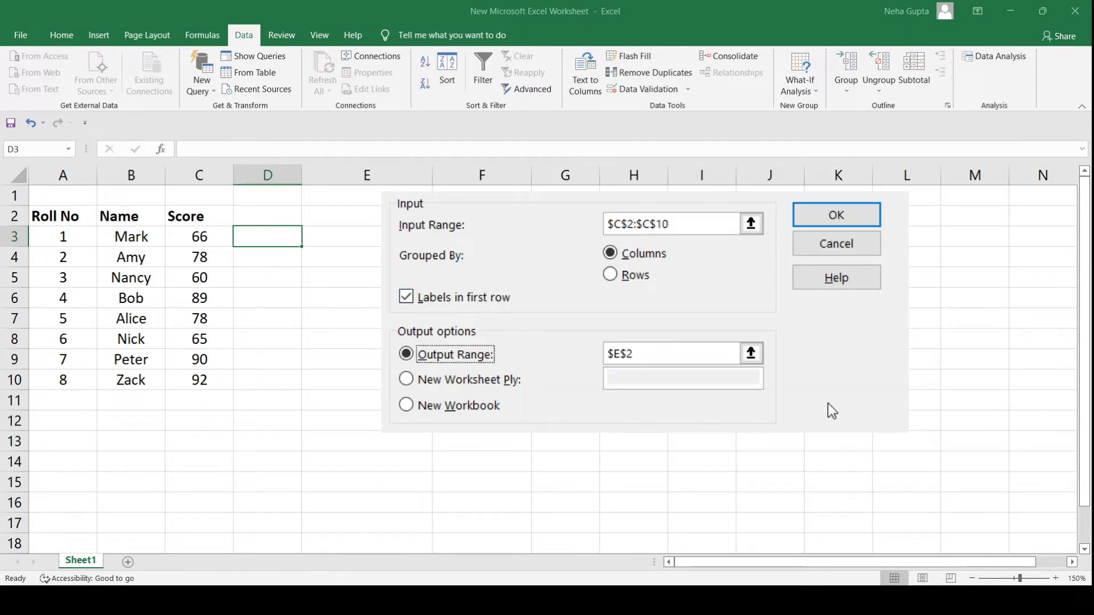
Set the Rank and Percentile input range to the Score column with its header, $C$2:$C$10, using labels in the first row.
left_click_drag(703, 220, 585, 231)
key("BackSpace")
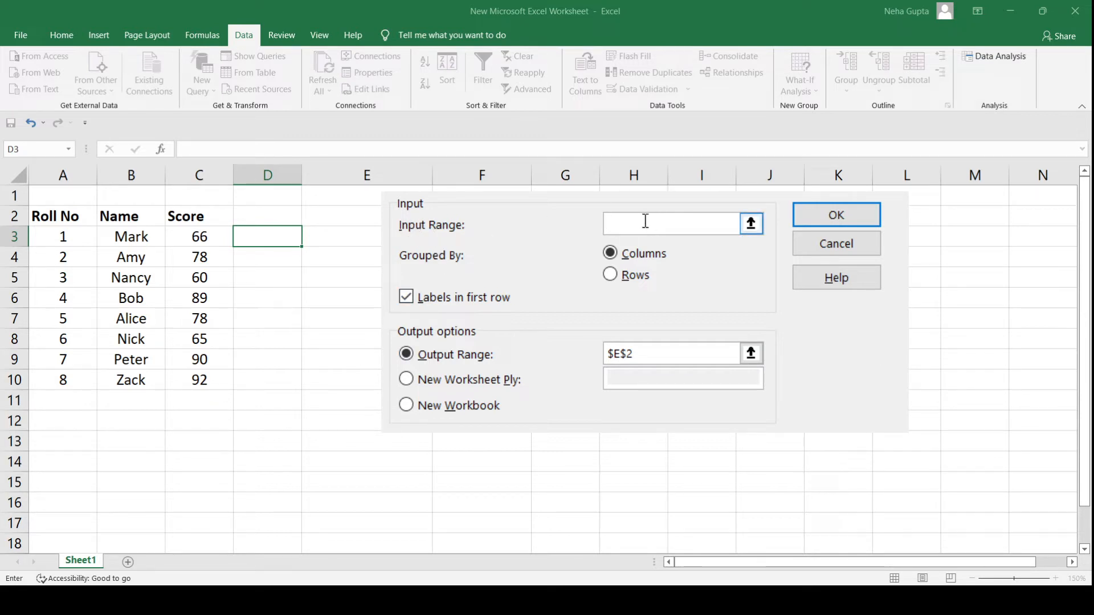
left_click(206, 221)
key("shift+Down")
key("shift+Down")
key("shift+Down")
key("shift+Down")
key("shift+Down")
key("shift+Down")
key("shift+Down")
key("shift+Down")
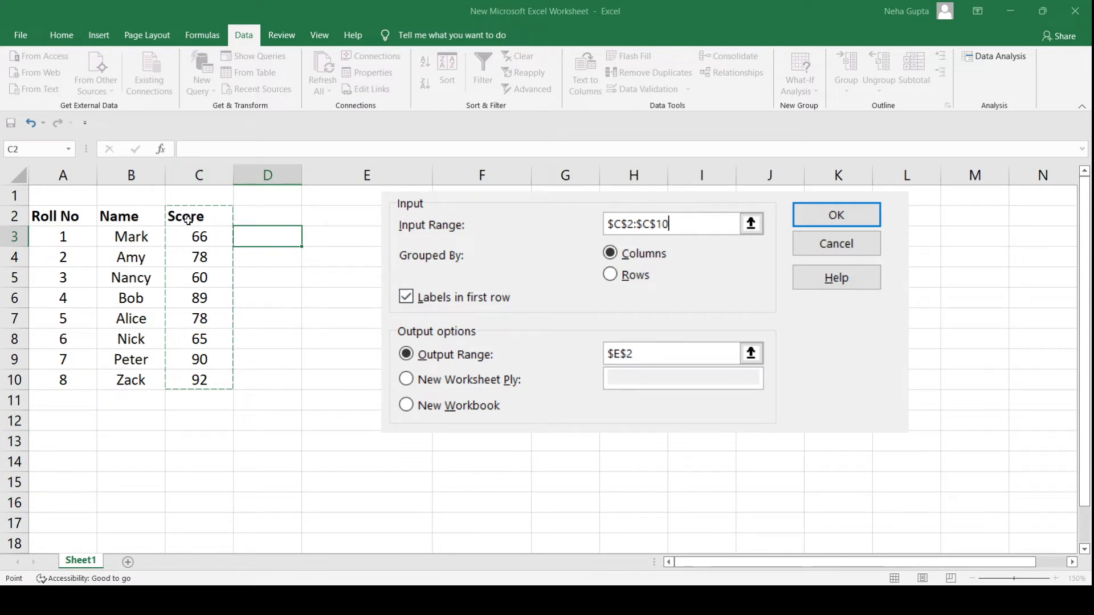
left_click(408, 298)
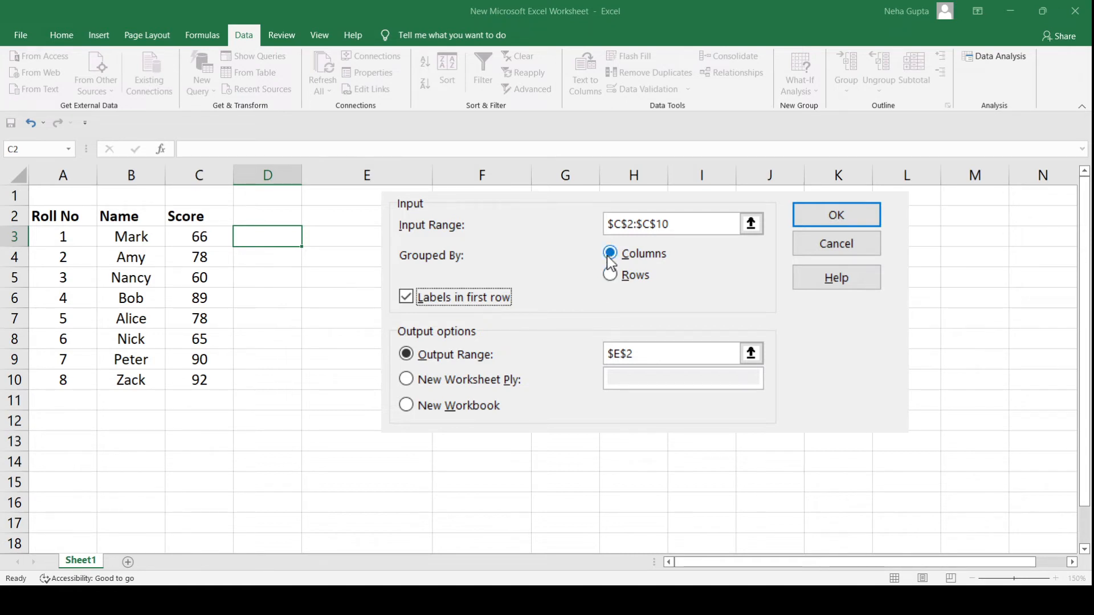
Generate the rank and percentile table with its output range at $E$3, and autofit the width of the Percent column.
left_click_drag(658, 351, 596, 362)
key("BackSpace")
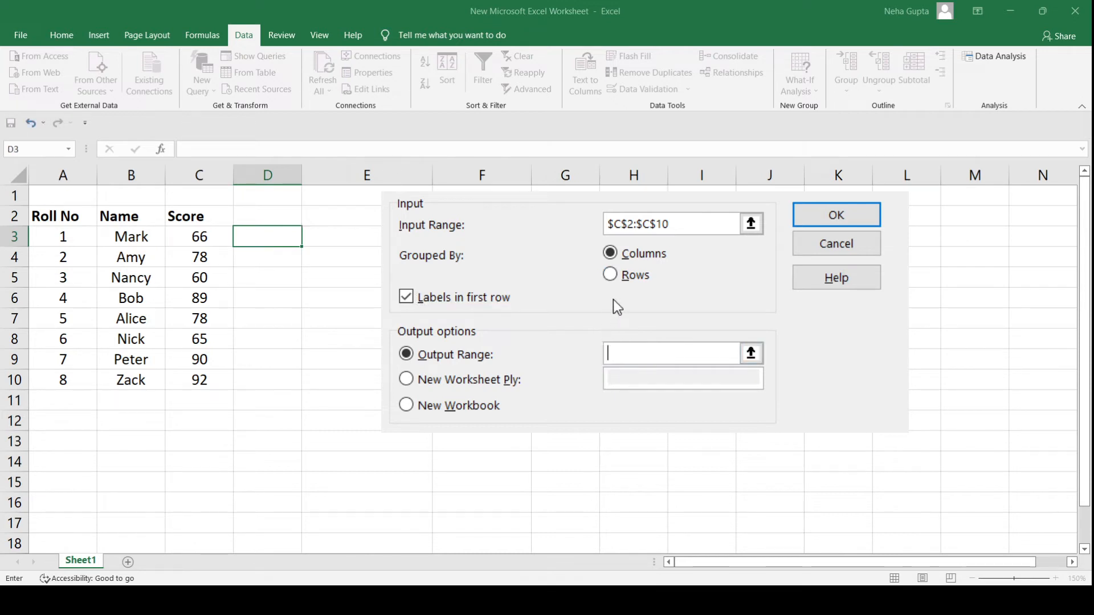
left_click(352, 237)
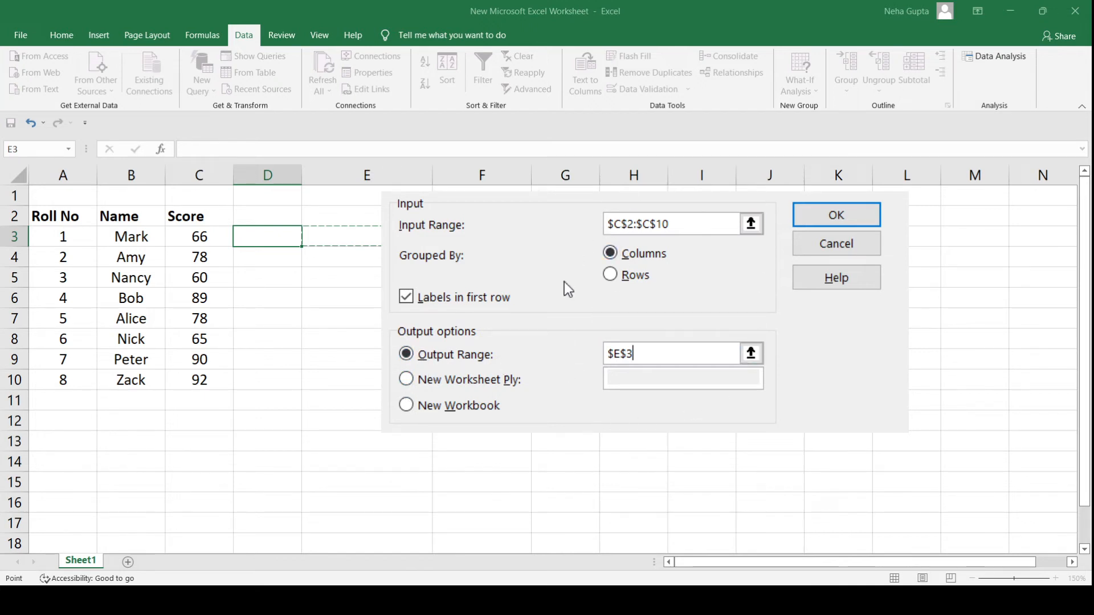
left_click(846, 217)
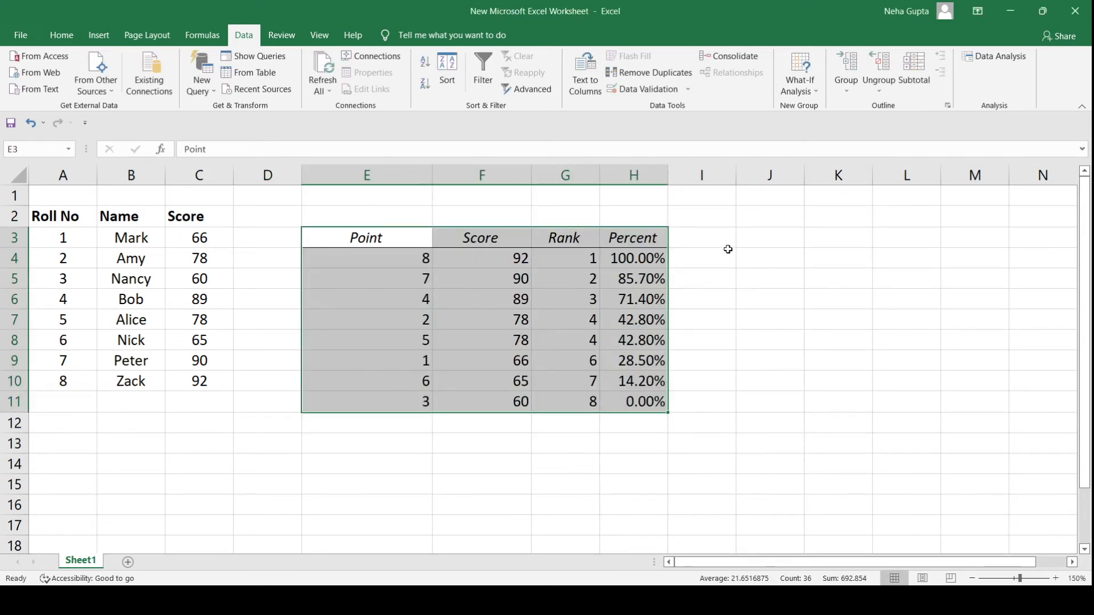
double_click(668, 175)
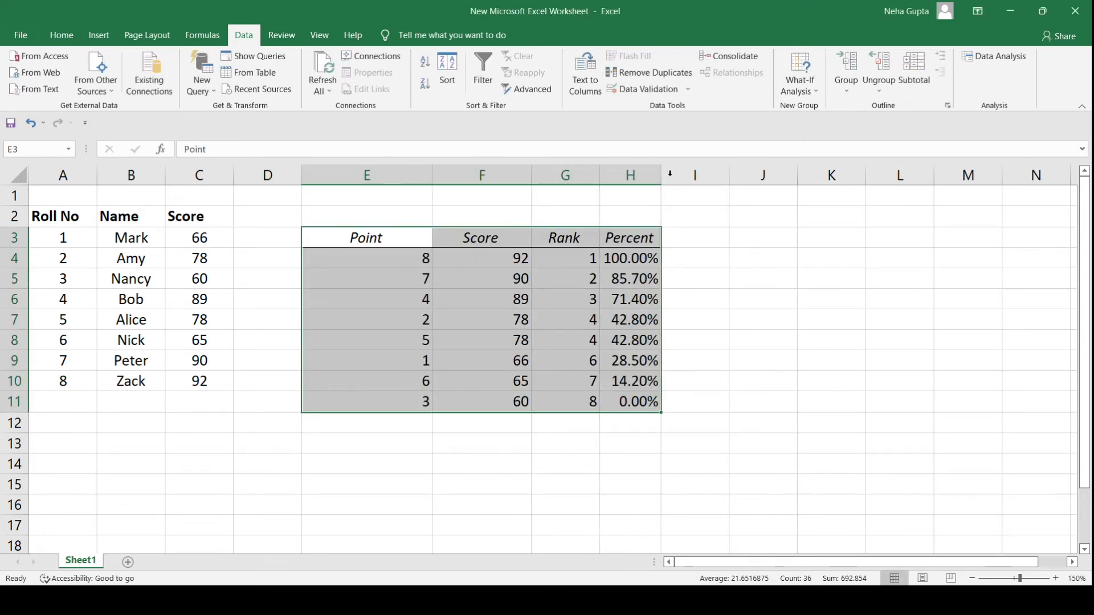
Examine the first result row's point, score, rank and percent against the record of Roll No 8 in the student table.
left_click(371, 265)
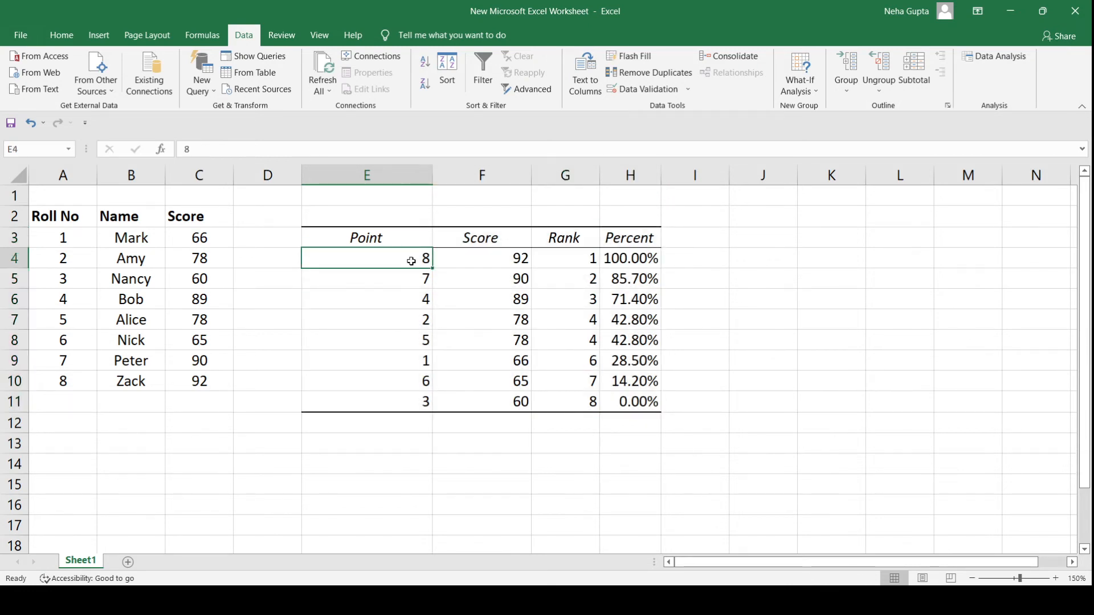
key("shift+Right")
key("shift+Right")
key("shift+Right")
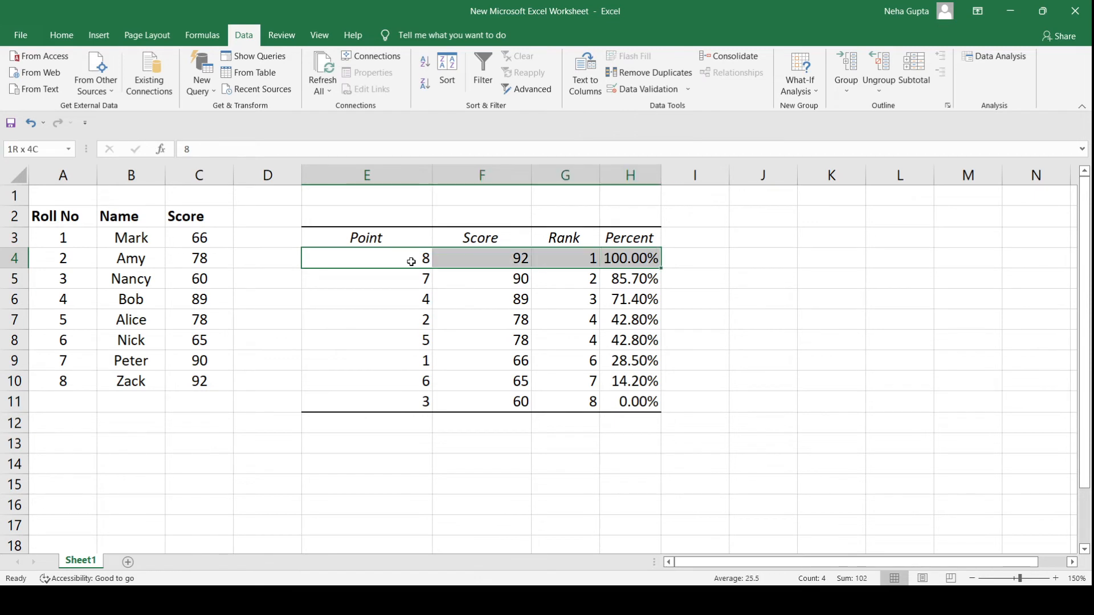
left_click(377, 237)
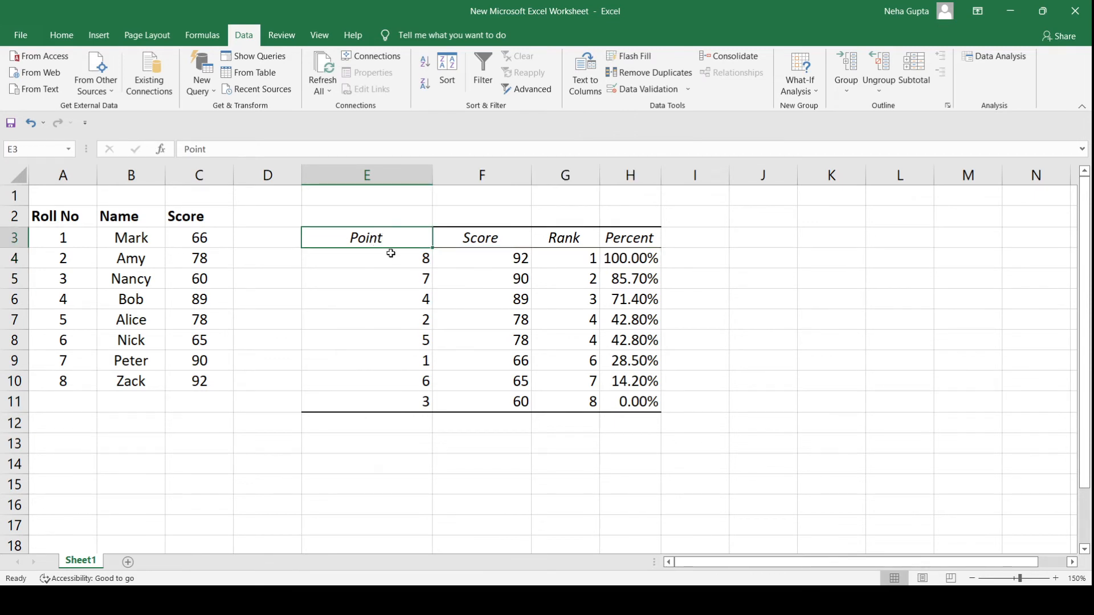
left_click(389, 259)
left_click(40, 383)
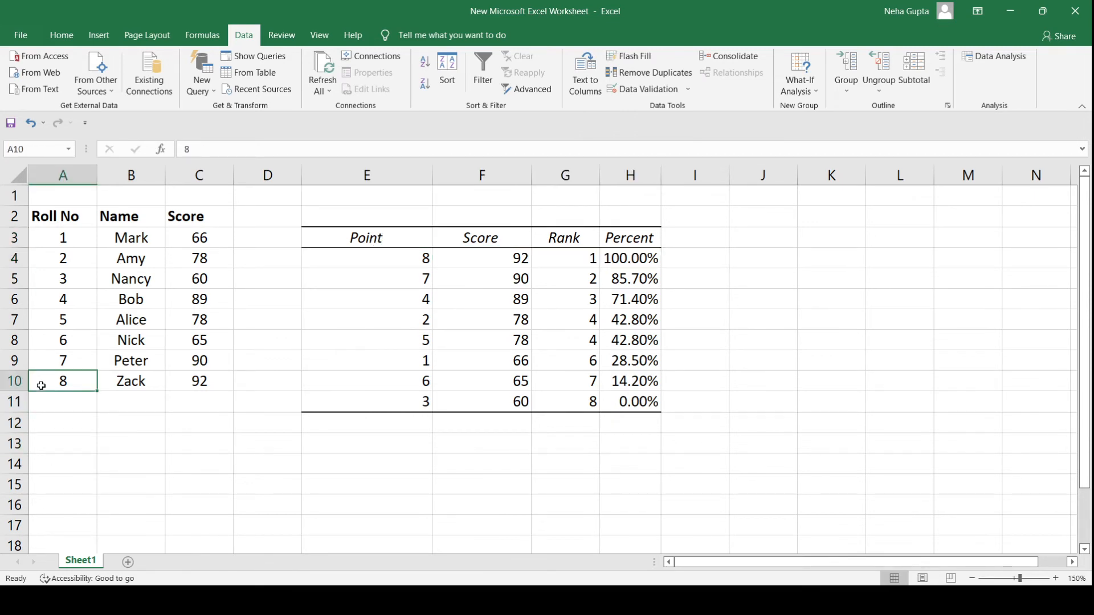
key("shift+Right")
key("shift+Right")
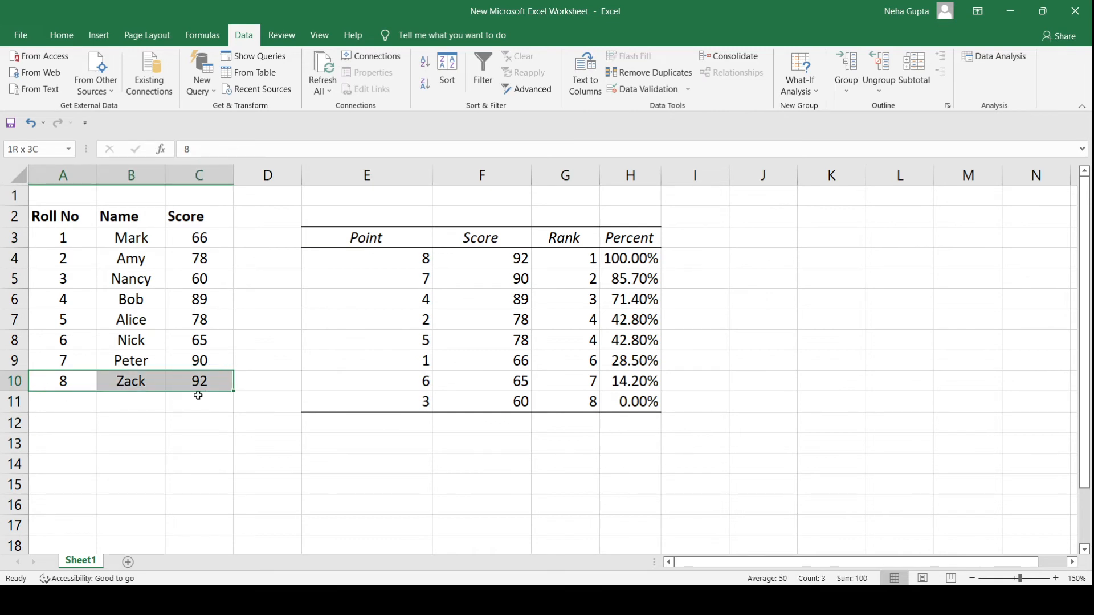
left_click(570, 253)
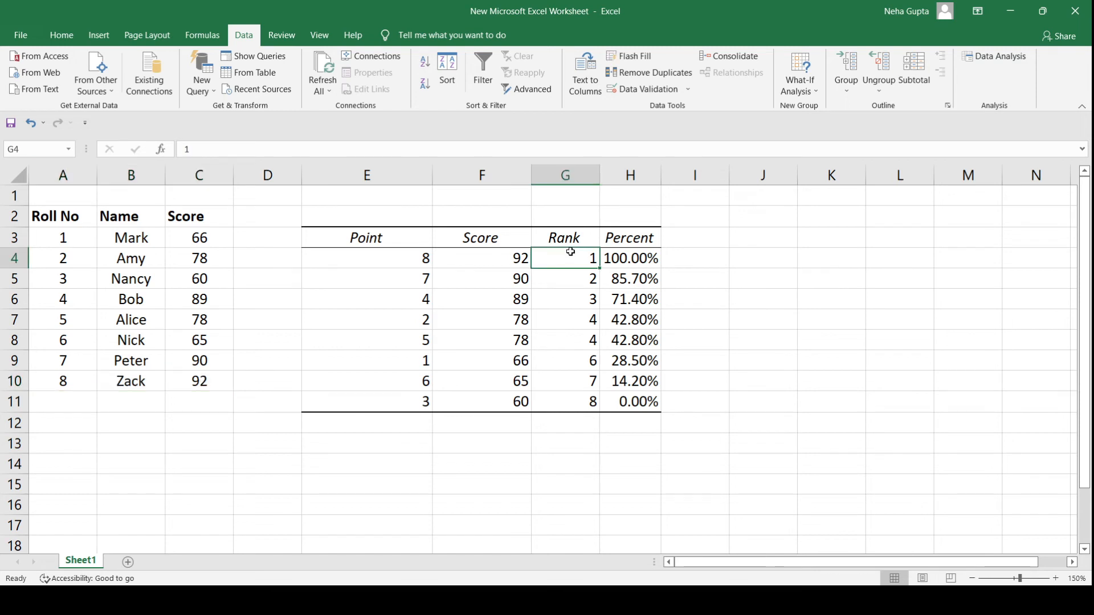
left_click(640, 257)
left_click(569, 258)
Compare the second result row with the record of Roll No 7, and examine the last result row's score, rank and percent.
left_click(403, 287)
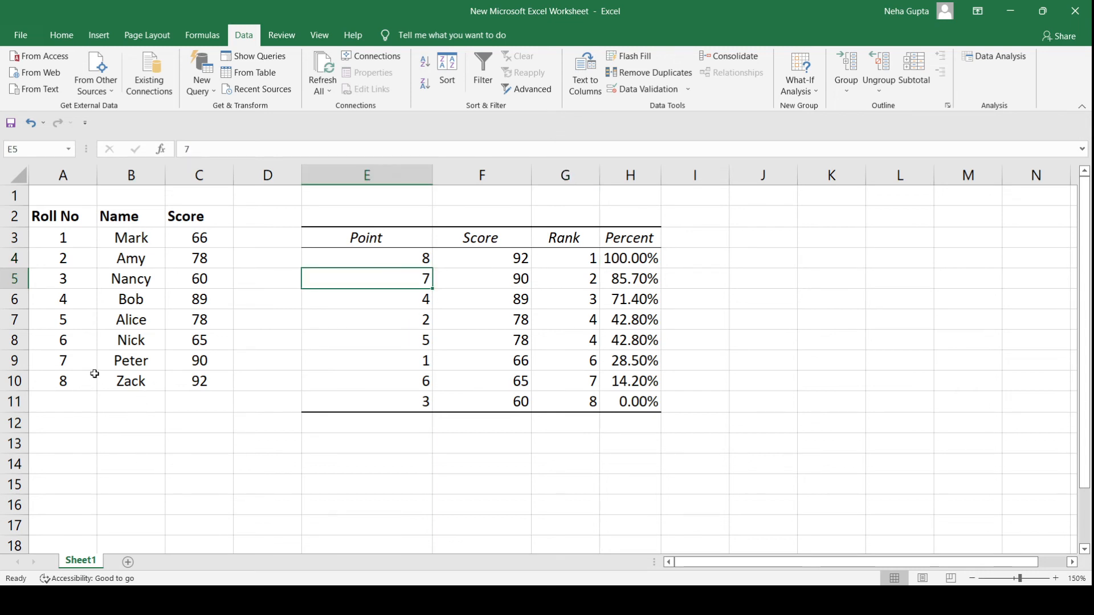
left_click(111, 361)
left_click(200, 355)
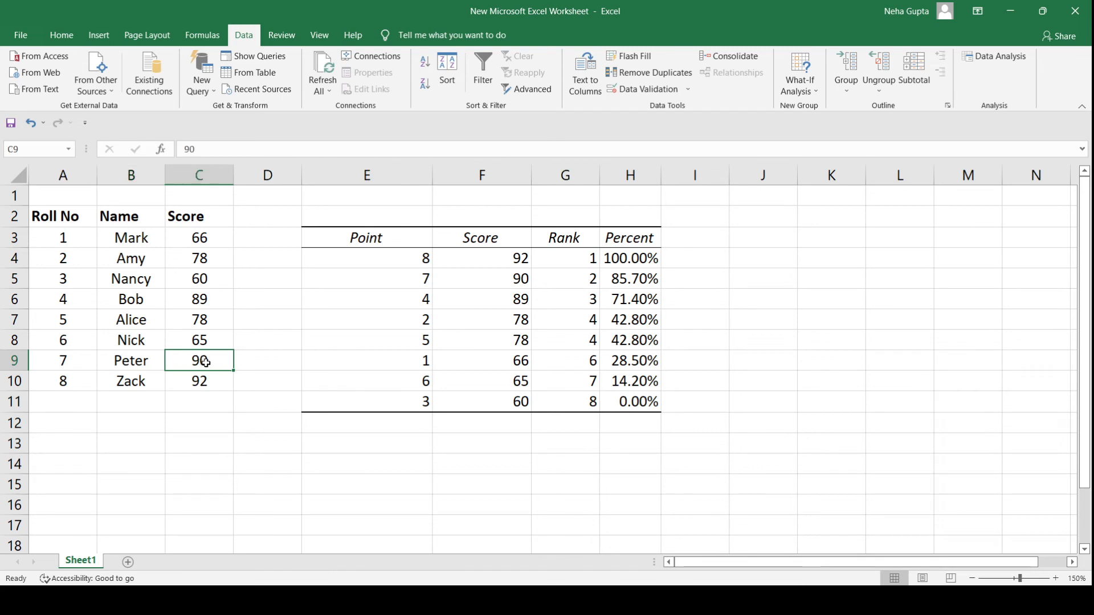
left_click(501, 281)
left_click(568, 280)
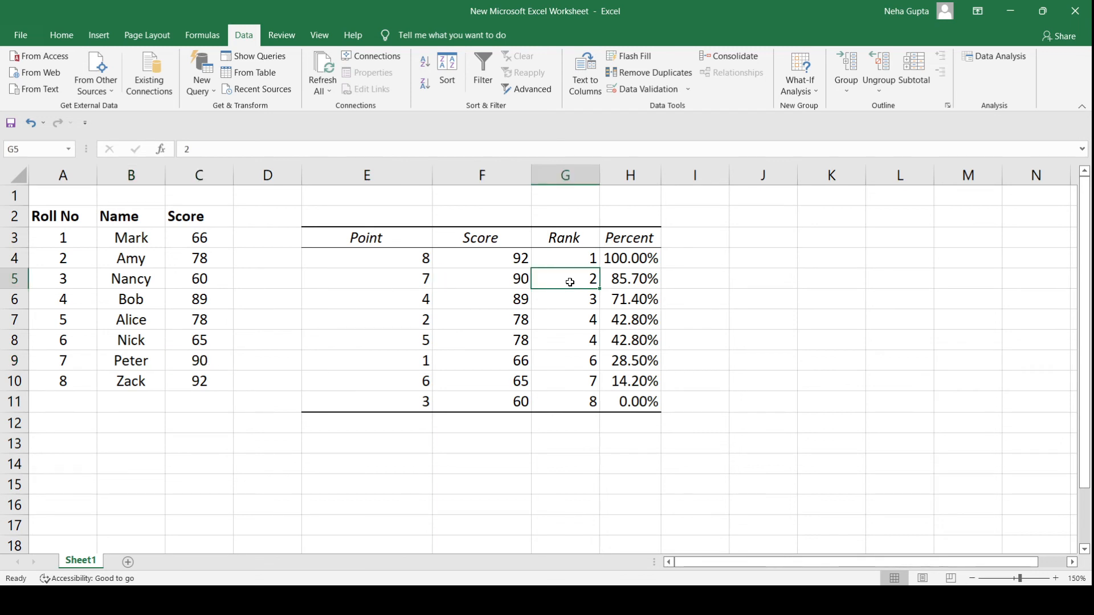
left_click(633, 273)
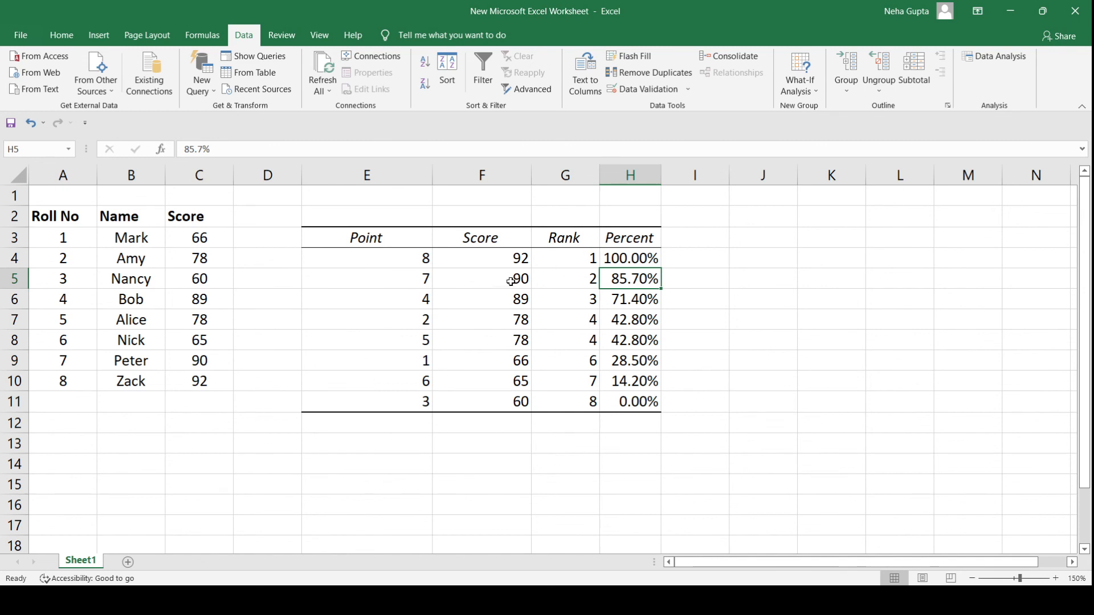
left_click(406, 405)
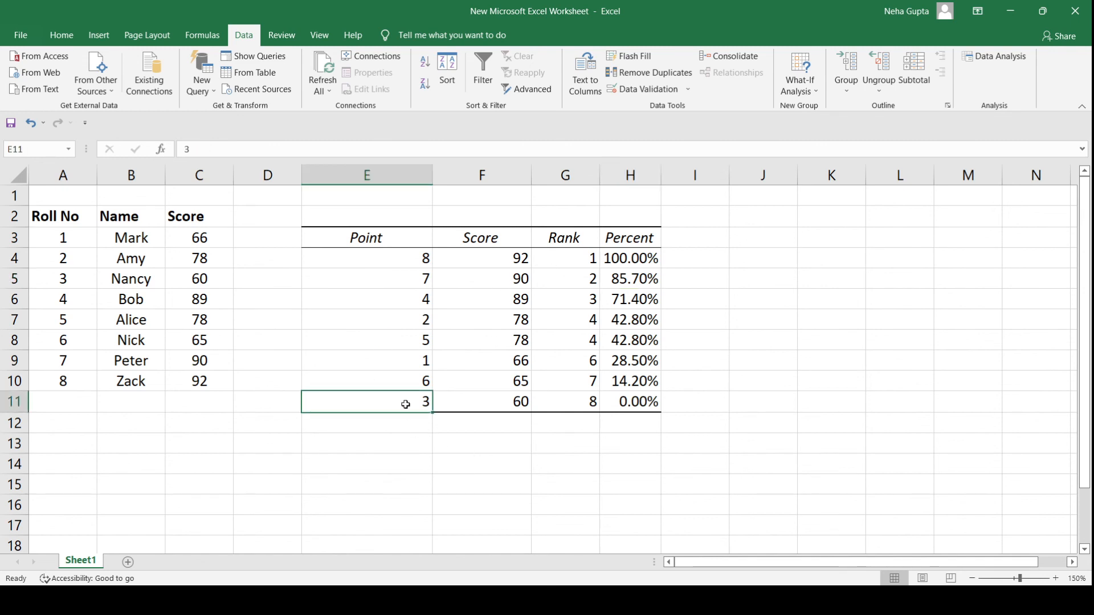
key("shift+Right")
key("shift+Right")
key("shift+Right")
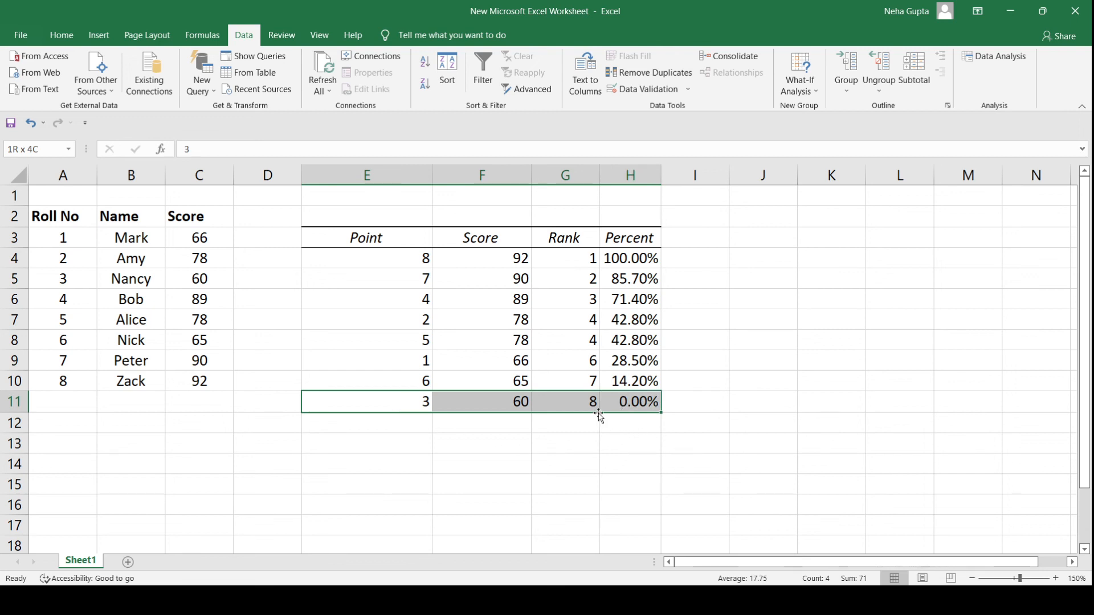
left_click(575, 402)
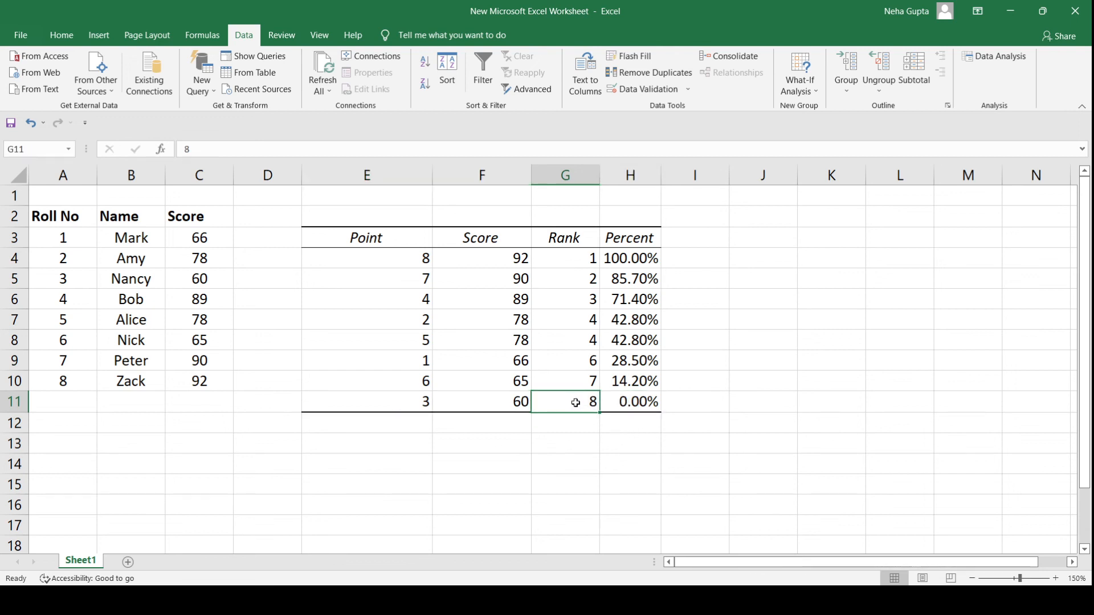